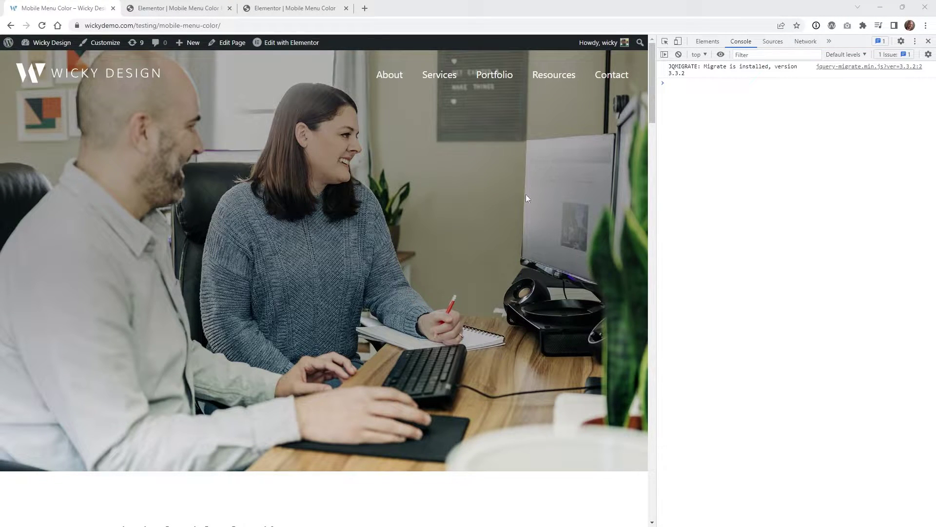
Step: Drag the DevTools divider to narrow the live page to its mobile layout, showing the hamburger toggle
left_click(657, 178)
left_click_drag(656, 178, 478, 195)
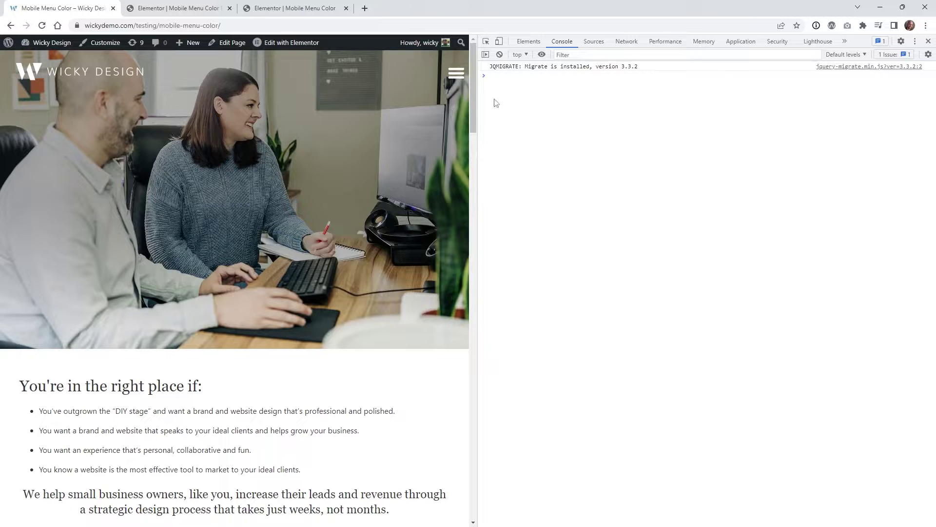
left_click_drag(478, 101, 356, 109)
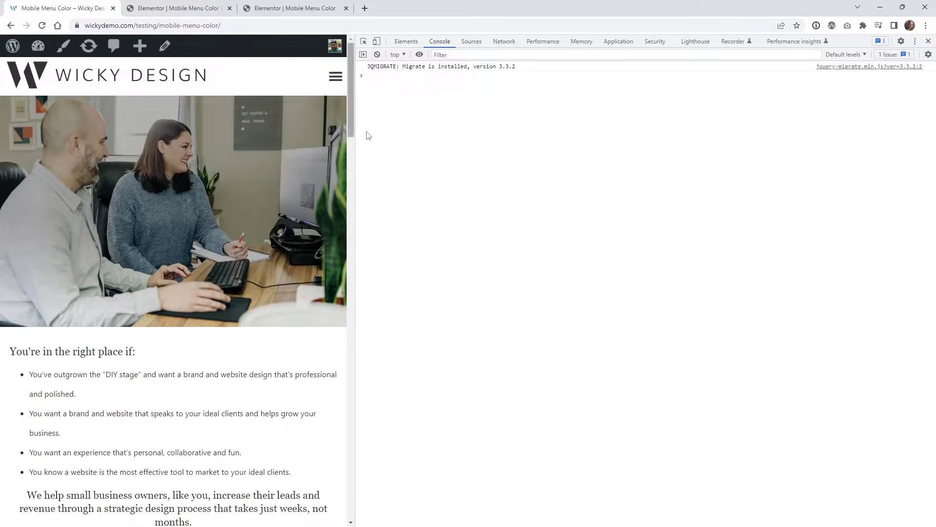
left_click_drag(353, 116, 566, 124)
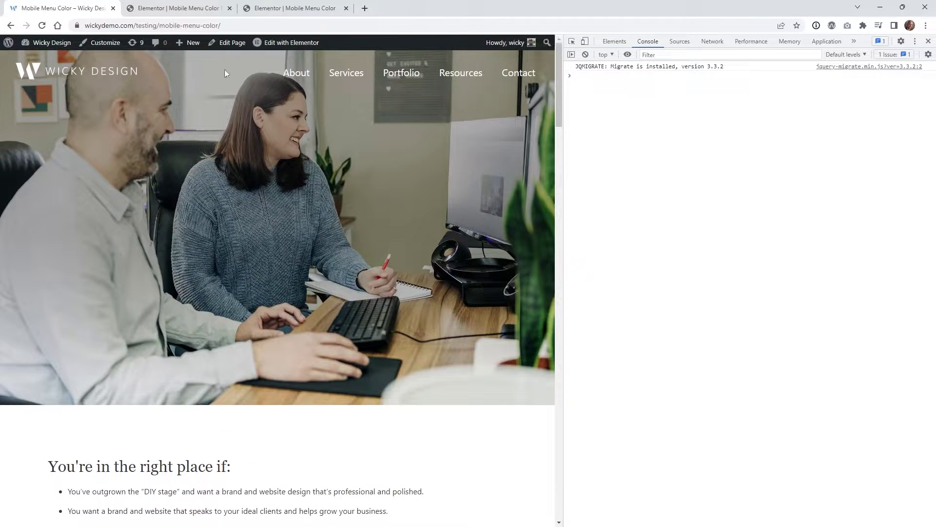
left_click_drag(564, 97, 399, 100)
Step: Open and close the mobile hamburger menu, then adjust the page width slightly
left_click(378, 75)
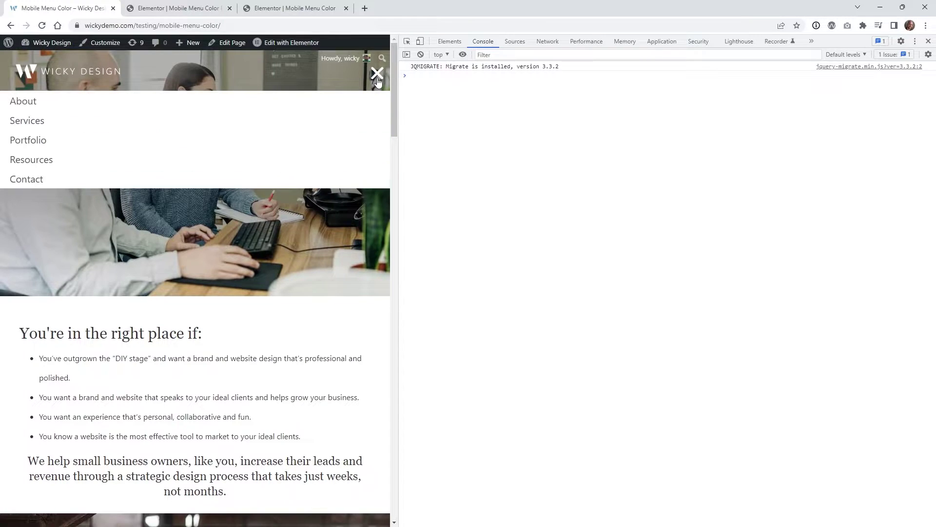
left_click(378, 73)
left_click_drag(399, 100, 500, 117)
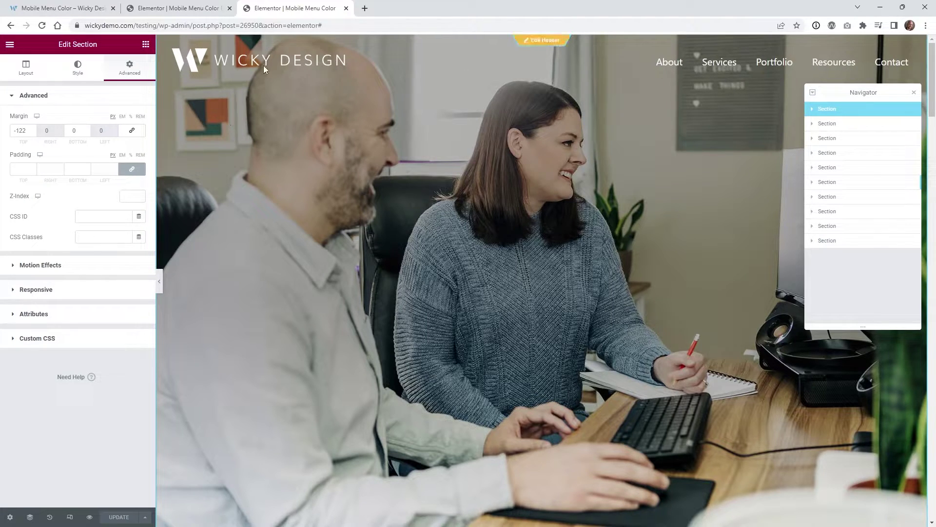
Step: Switch to the second tab with the Elementor editor for the Mobile Menu Color Example page
left_click(184, 9)
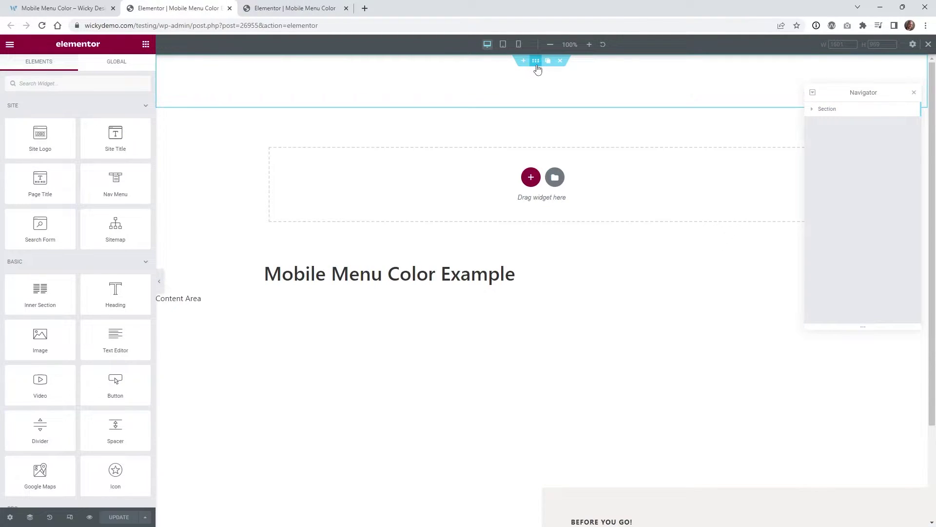
Step: Edit the header's Nav Menu widget and expand its Style tab's Toggle Button settings
left_click(536, 62)
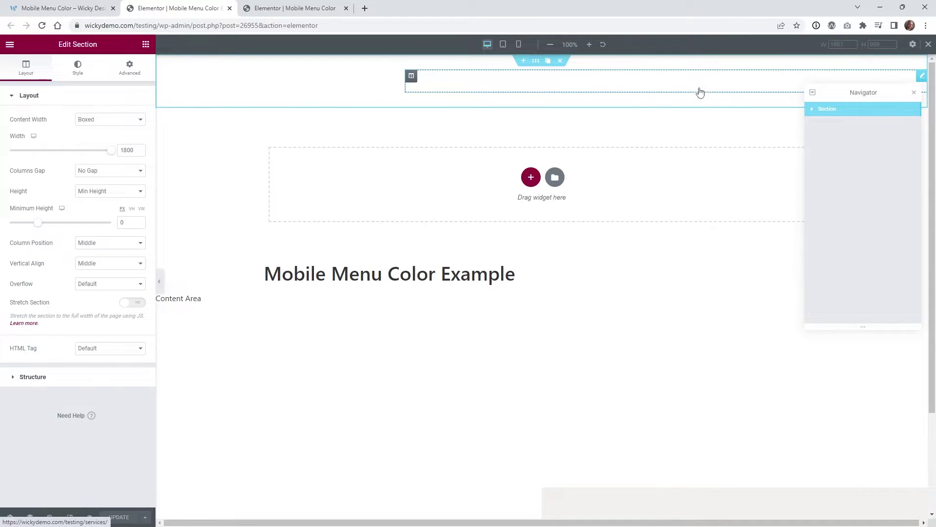
left_click(922, 76)
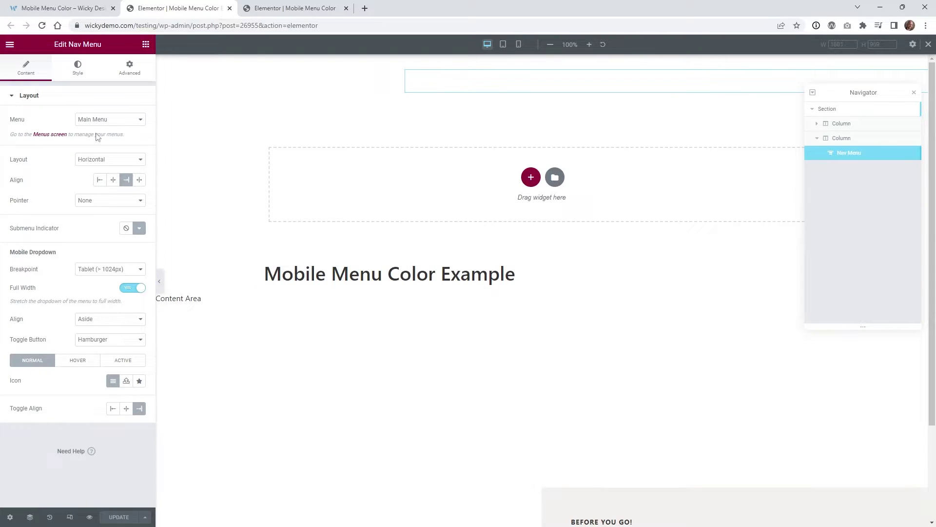
left_click(78, 79)
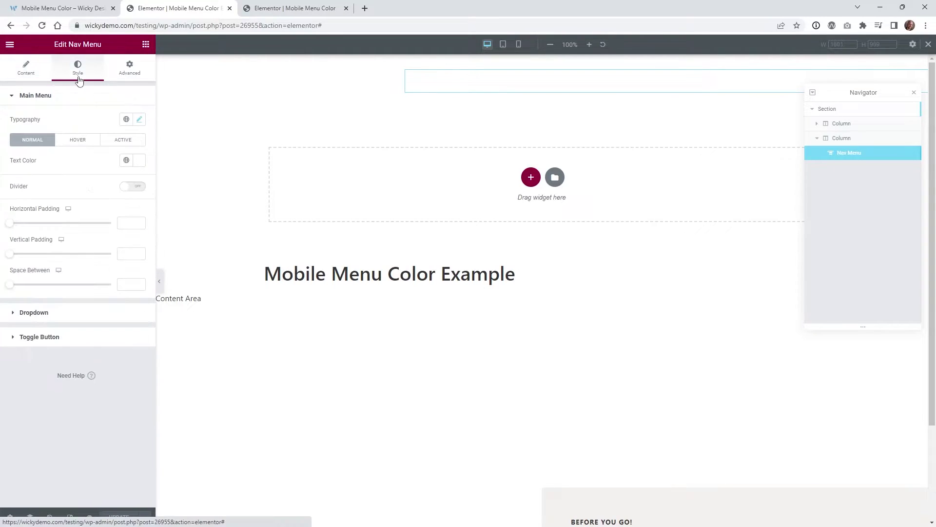
left_click(42, 338)
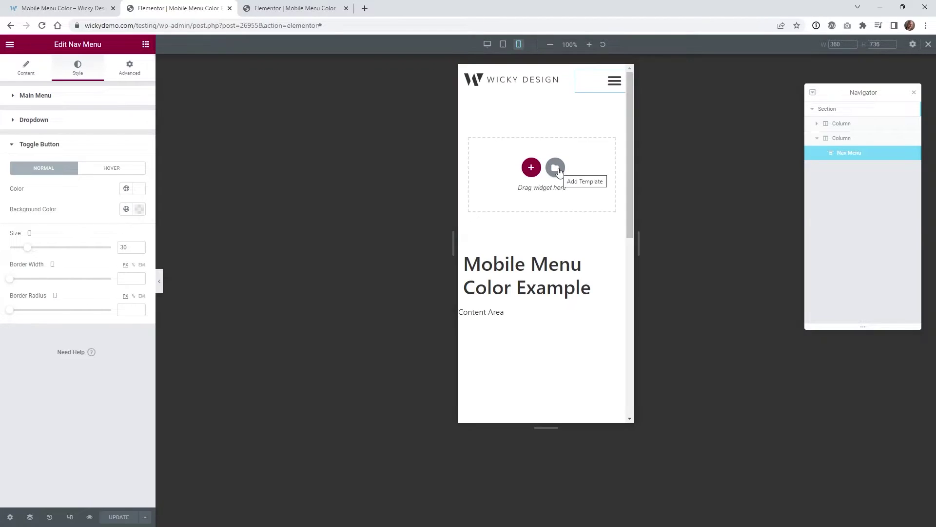
Step: In the Nav Menu's Advanced settings, set the CSS Classes field to menutoggle
left_click(130, 69)
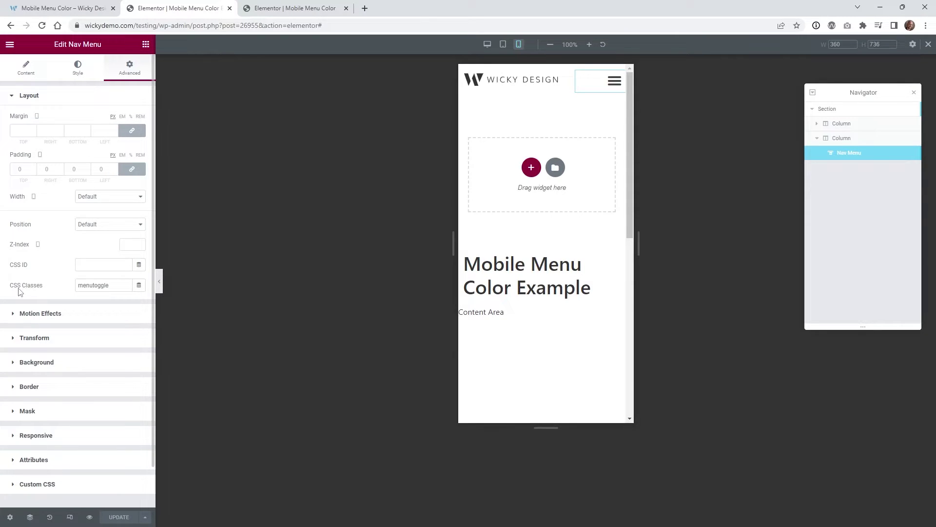
left_click(90, 285)
Step: Expand Custom CSS and review the rule's .menutoggle selector
left_click(60, 485)
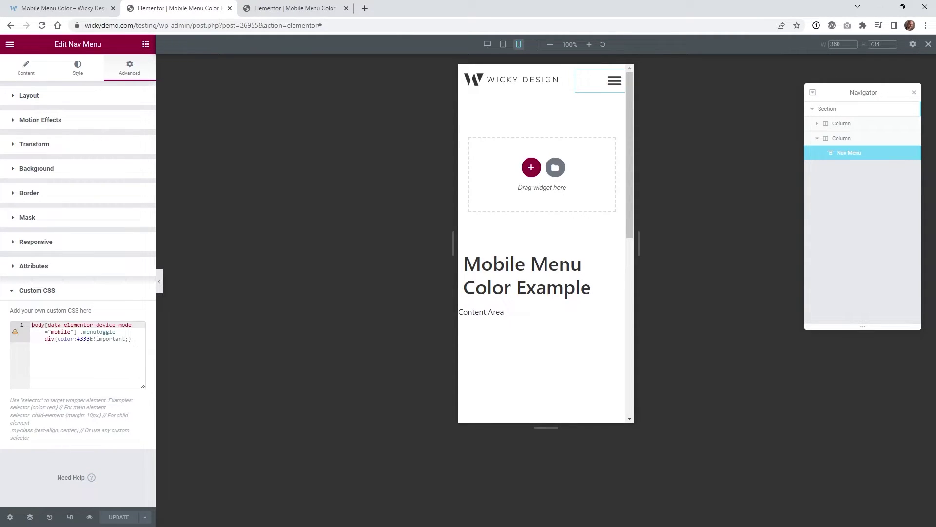
left_click_drag(133, 339, 3, 328)
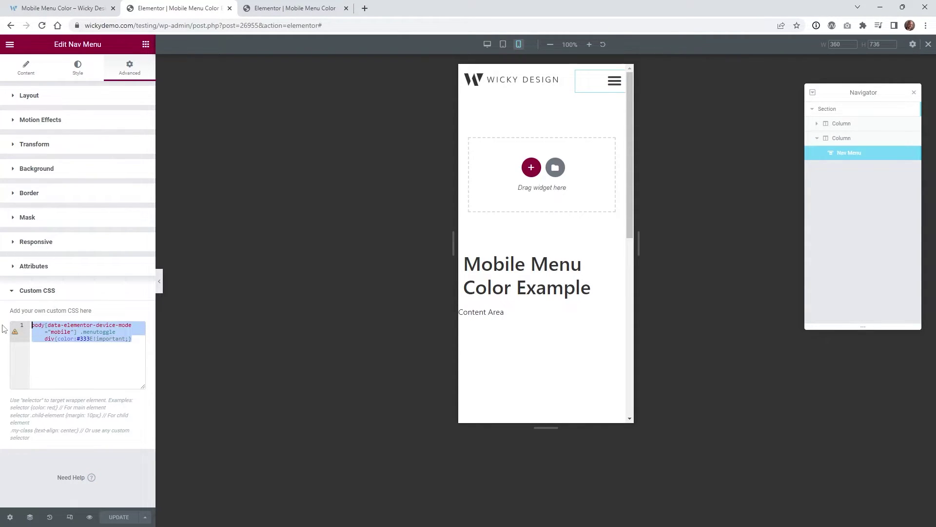
left_click(106, 354)
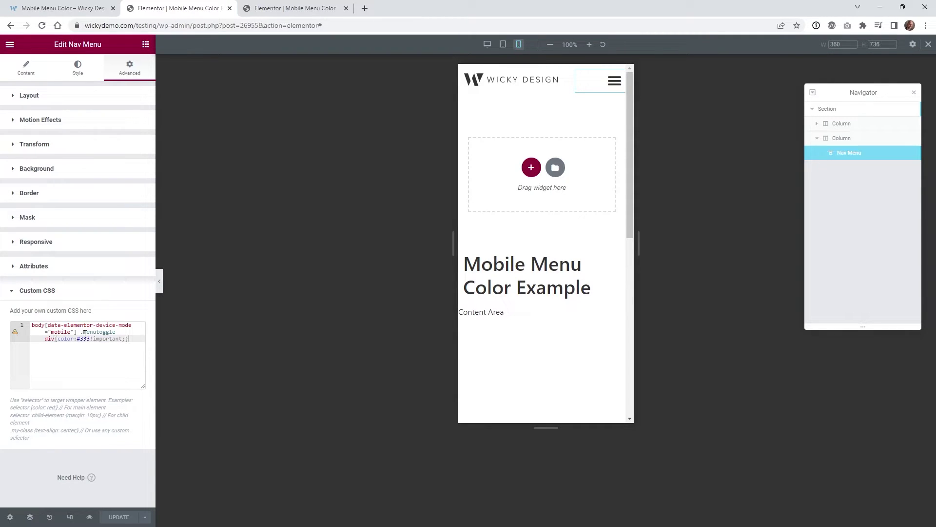
left_click_drag(81, 332, 54, 340)
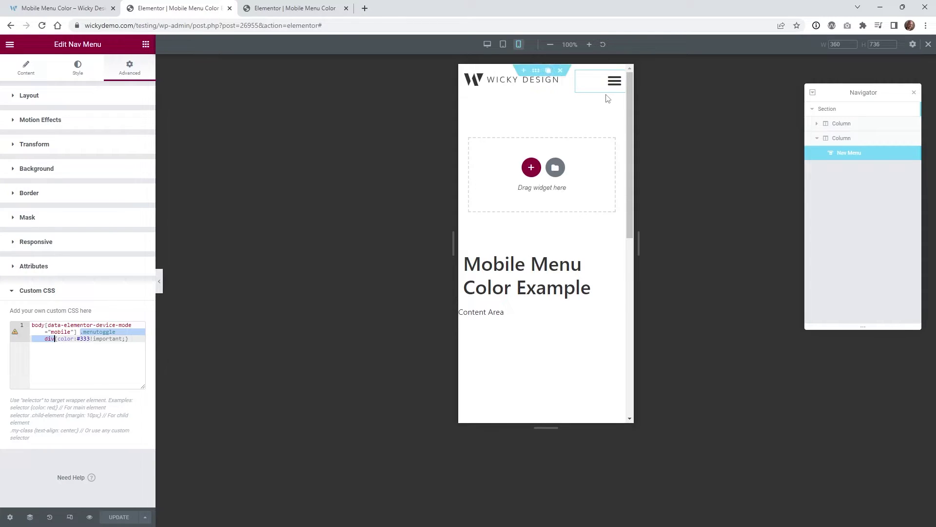
left_click(100, 339)
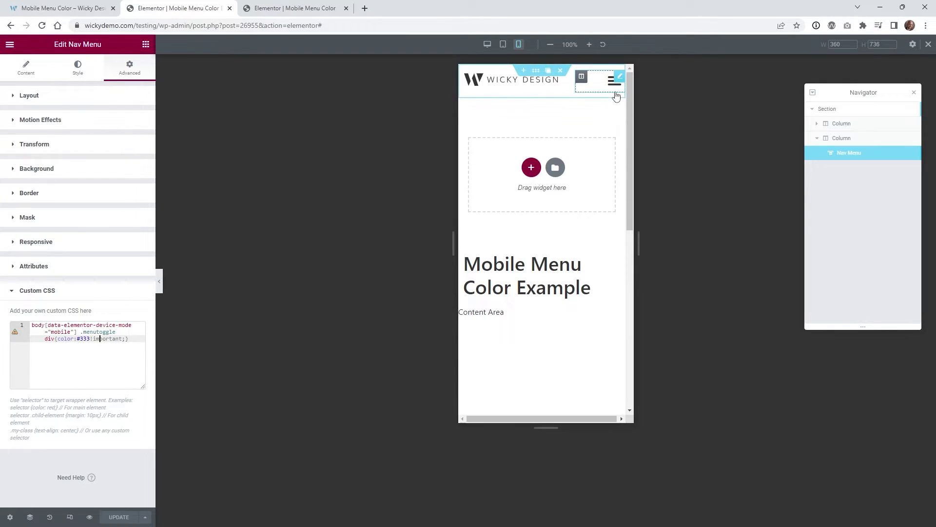
Step: Check the body[data-elementor-device-mode="mobile"] part of the rule coloring the toggle #333
left_click(55, 326)
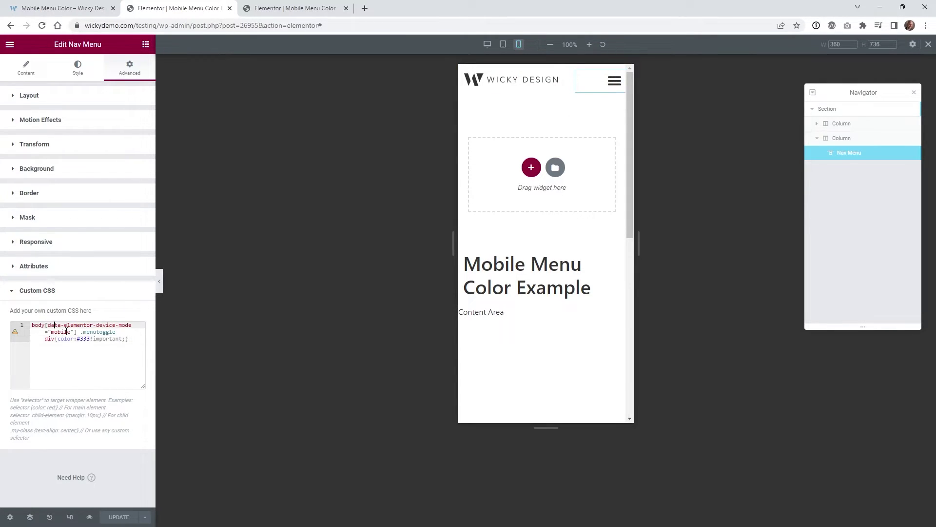
left_click(74, 333)
key("shift+Up")
key("shift+Home")
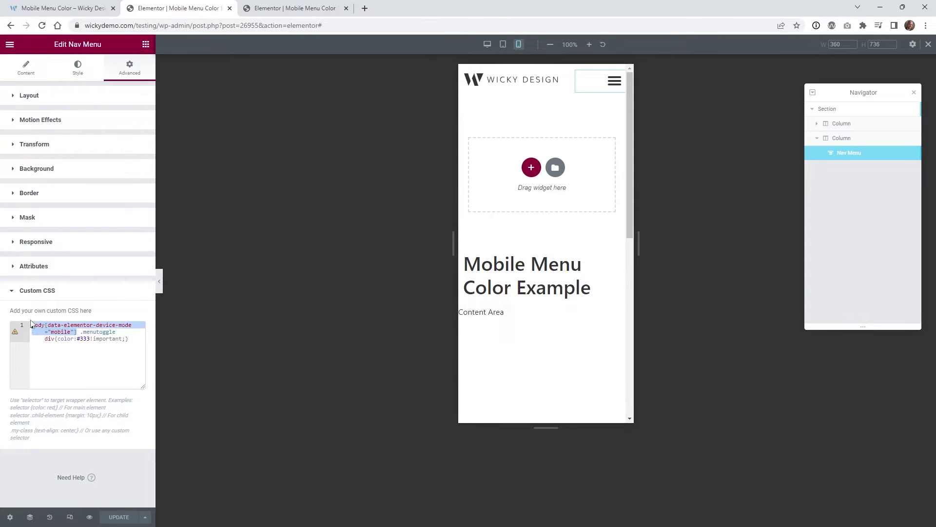
key("ctrl+End")
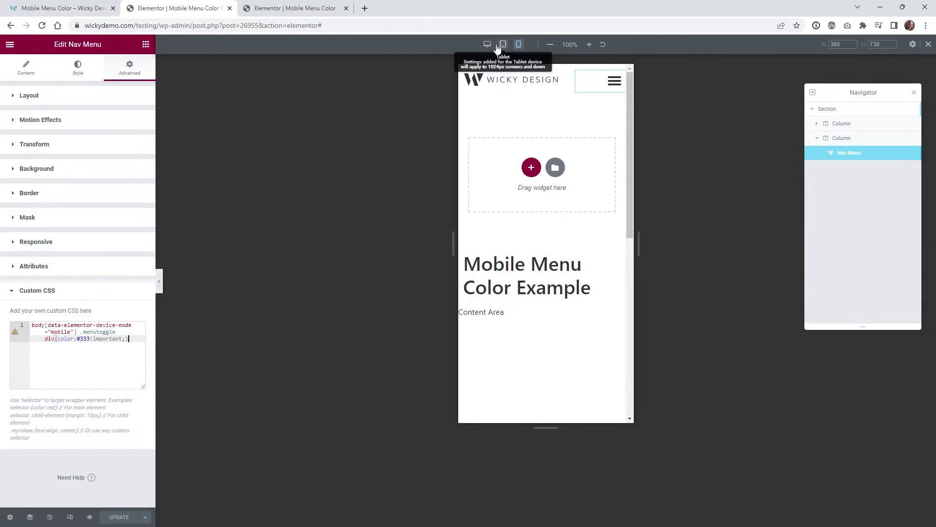
double_click(64, 332)
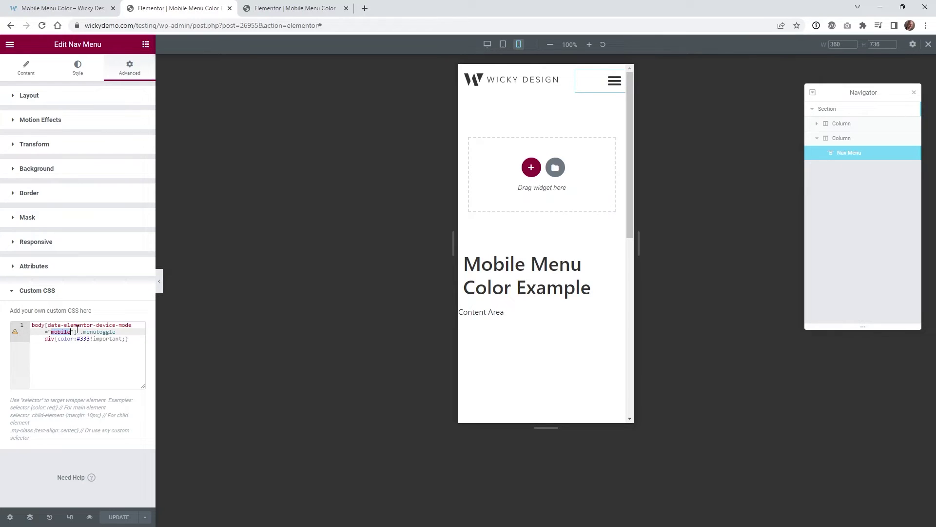
left_click(94, 331)
Step: Reload the live page in the first tab and open and close its mobile hamburger menu
left_click(69, 8)
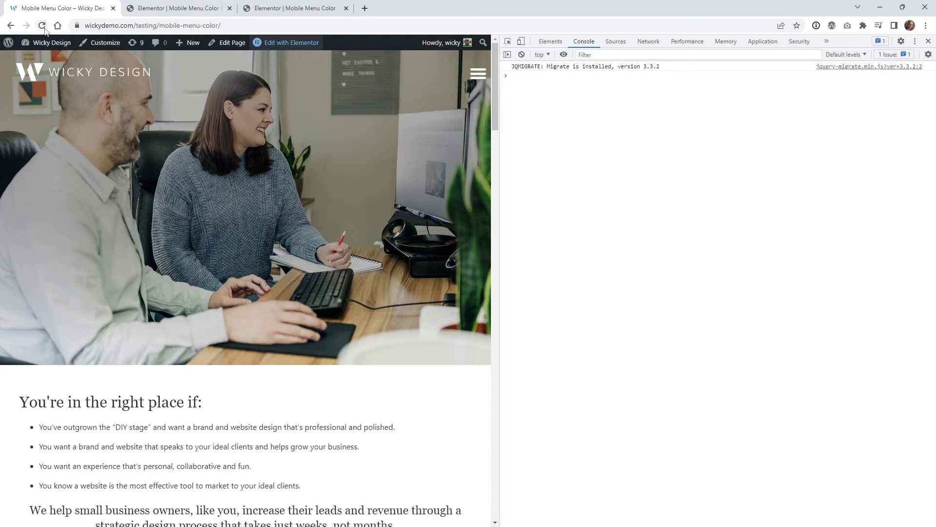
left_click(42, 25)
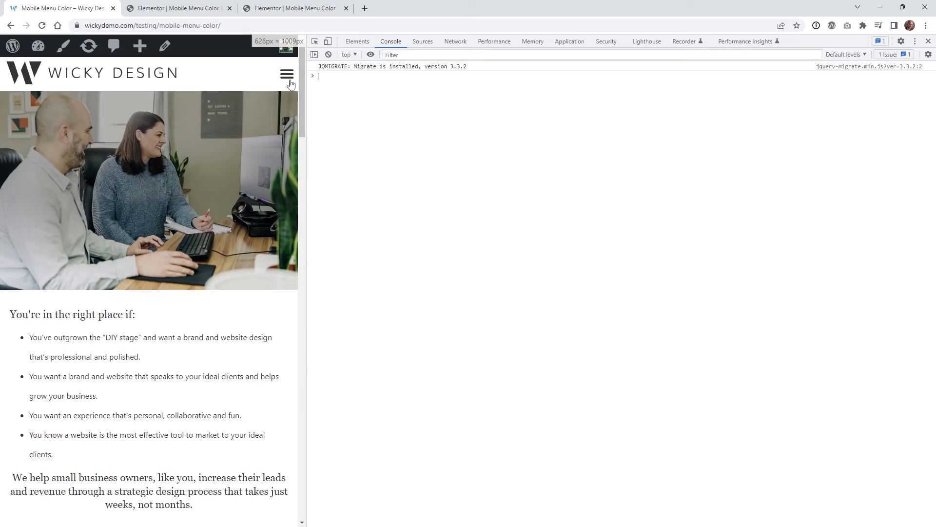
left_click(288, 82)
left_click(287, 86)
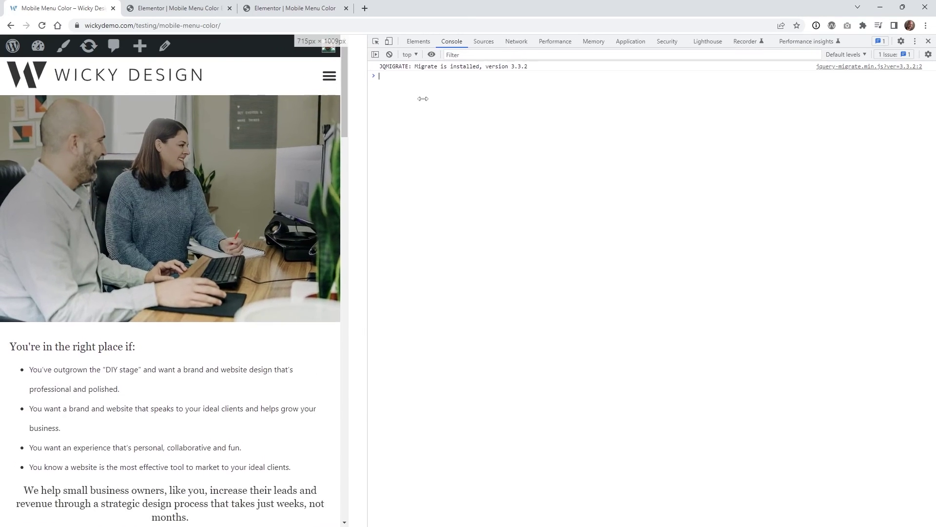